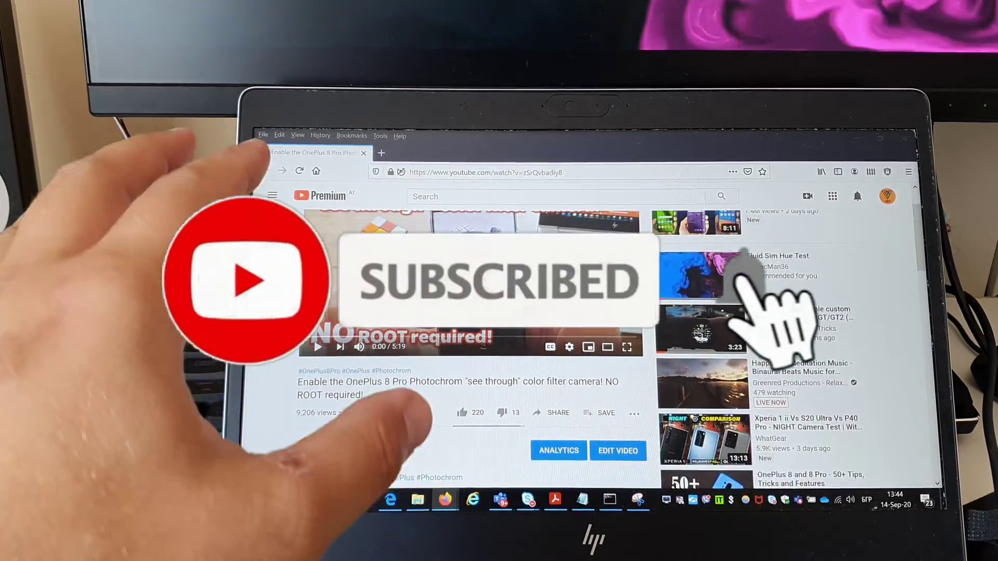
{"action": "scroll", "coordinate": [468, 352], "scroll_direction": "up", "scroll_amount": 1}
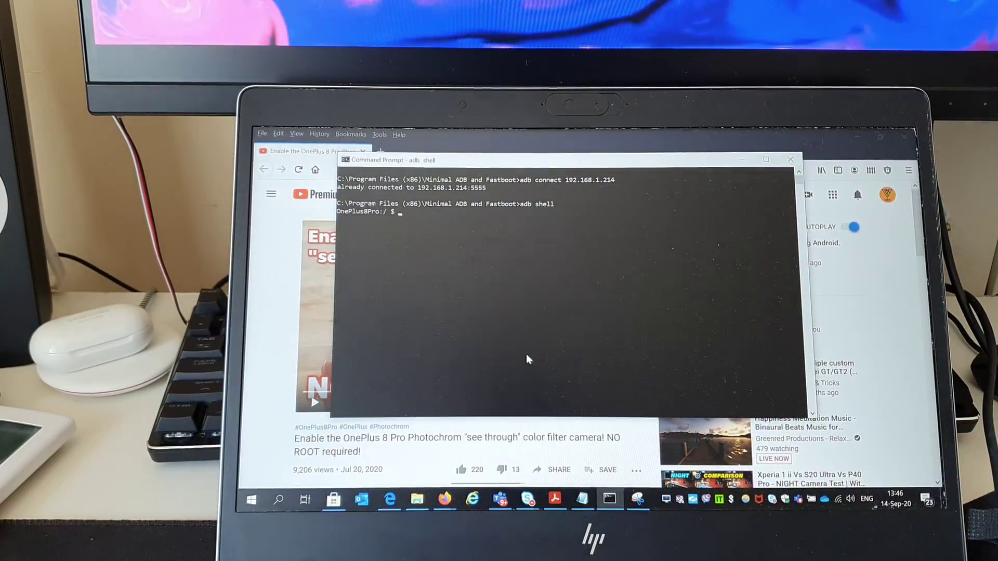
Step: Paste the CameraManualTest am start command from the YouTube description into the ADB shell, run it, then rerun it
{"action": "key", "text": "alt+Tab"}
{"action": "scroll", "coordinate": [467, 305], "scroll_direction": "down", "scroll_amount": 3}
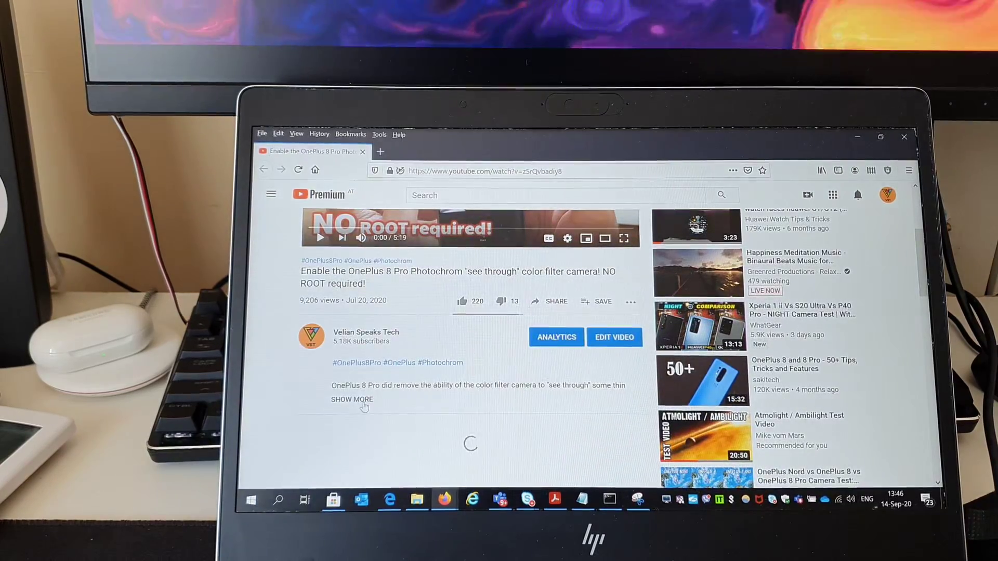
{"action": "scroll", "coordinate": [402, 396], "scroll_direction": "down", "scroll_amount": 5}
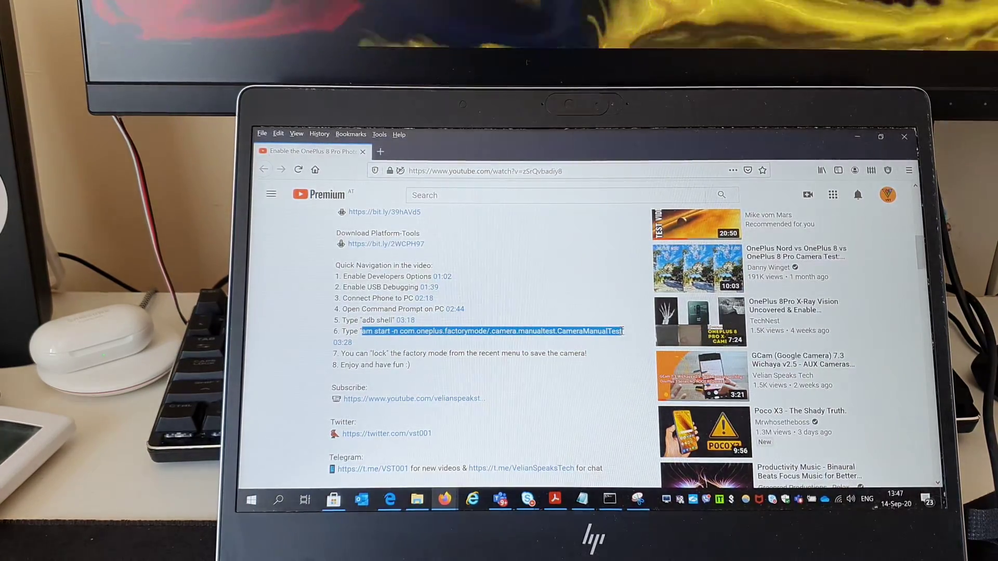
{"action": "left_click", "coordinate": [609, 500]}
{"action": "right_click", "coordinate": [494, 260]}
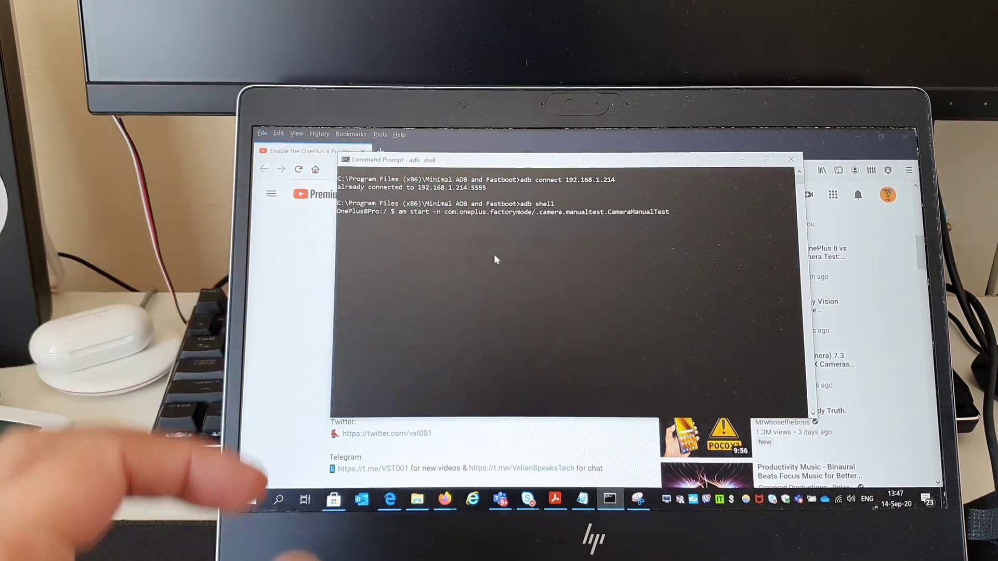
{"action": "key", "text": "Return"}
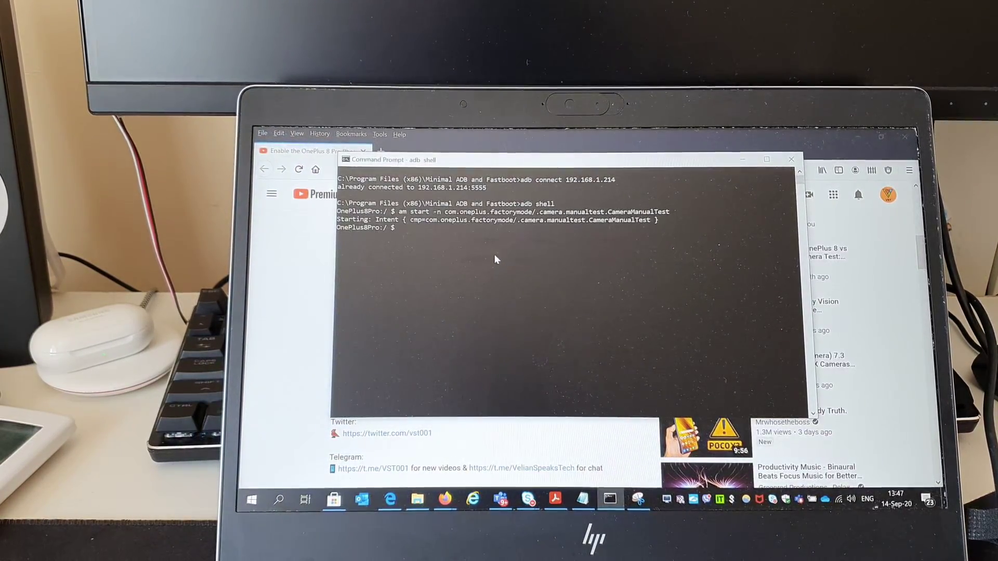
{"action": "key", "text": "Up"}
{"action": "key", "text": "Return"}
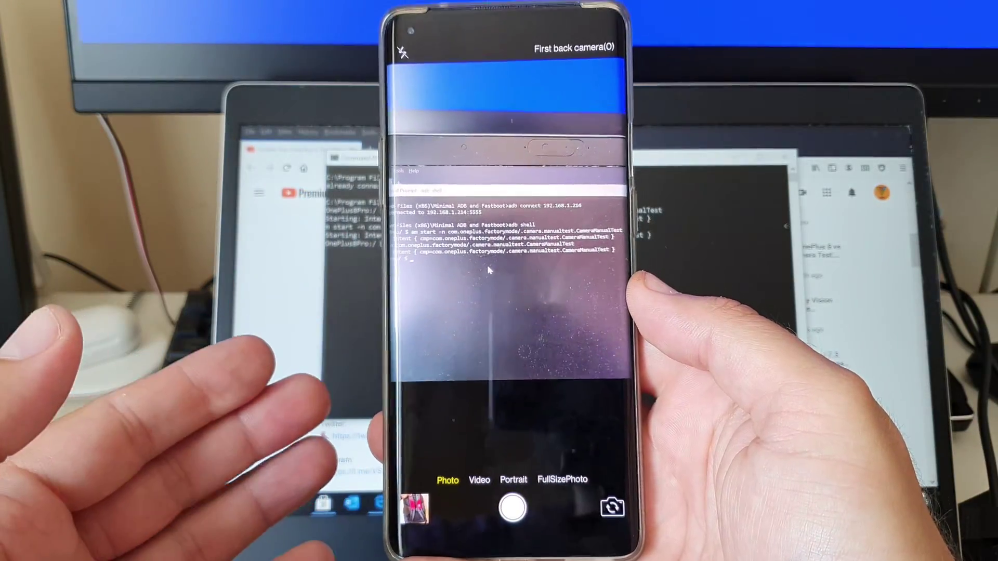